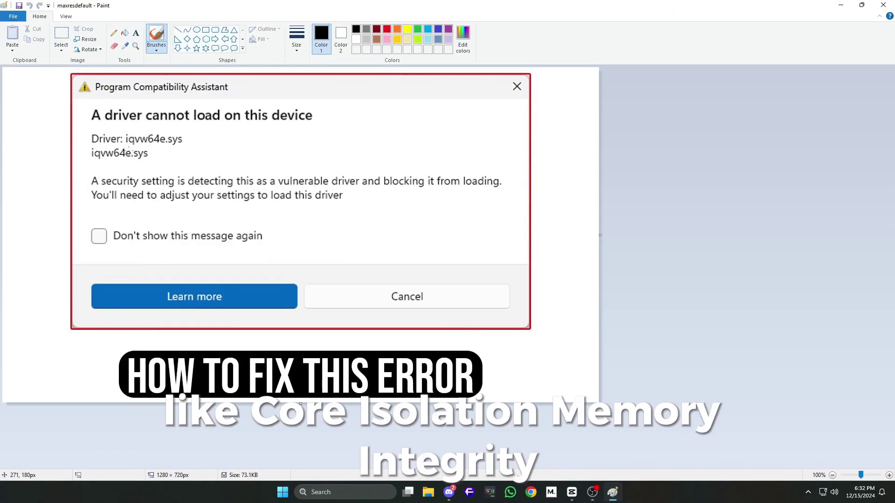
Underline 'setting is', 'to adjust' and 'blocking' in the screenshot, then close Paint without saving.
left_click_drag(140, 194, 188, 194)
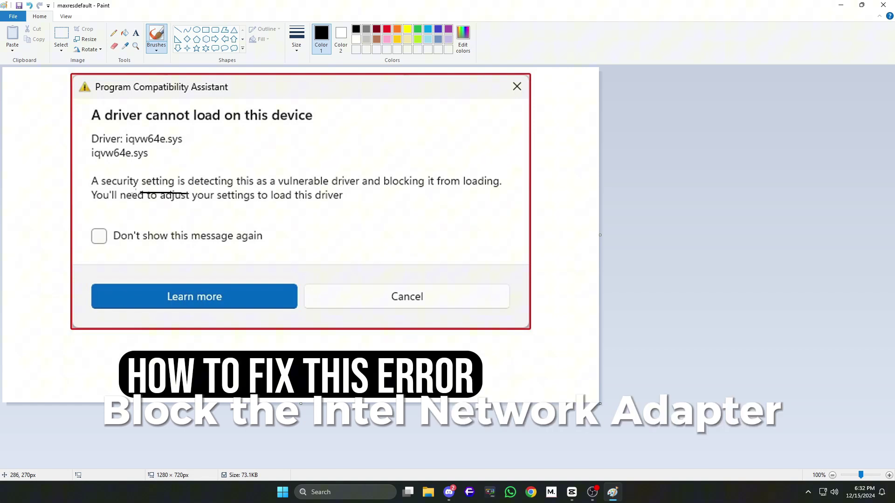
left_click_drag(388, 191, 414, 190)
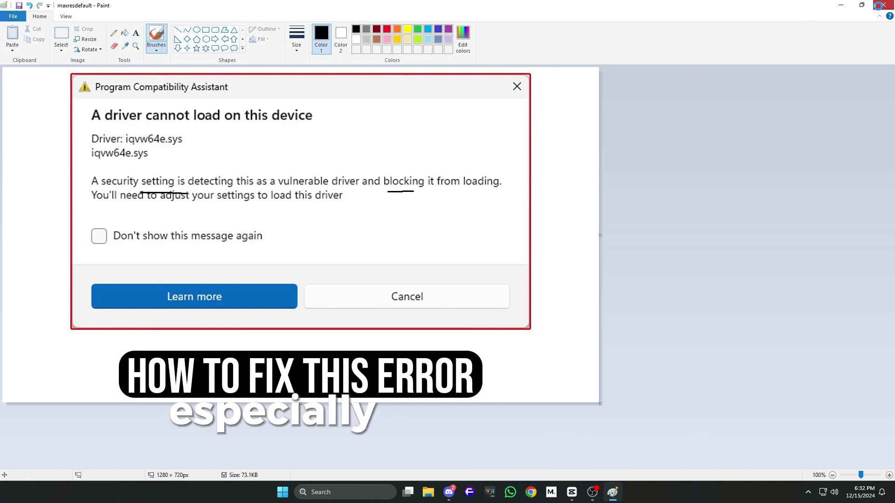
key("alt+F4")
left_click(463, 252)
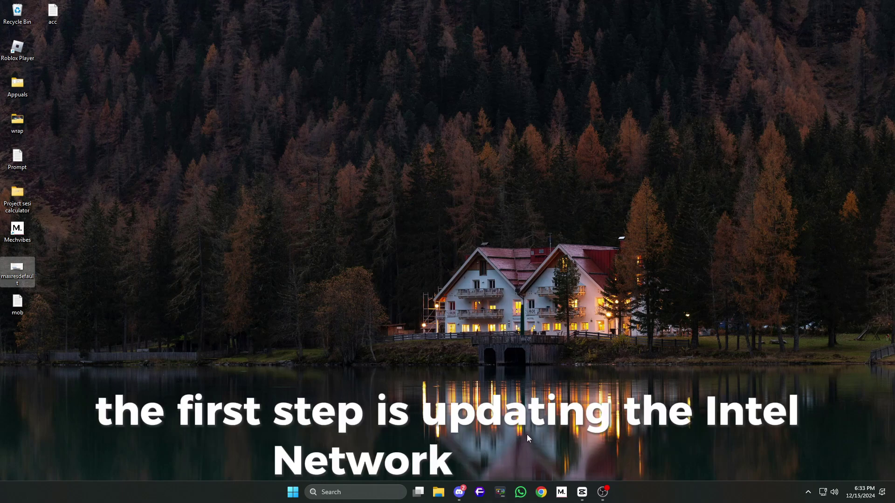
Search Chrome for 'intel network adapter' to reach Dell's Intel Network Diagnostic Utility page.
left_click(540, 492)
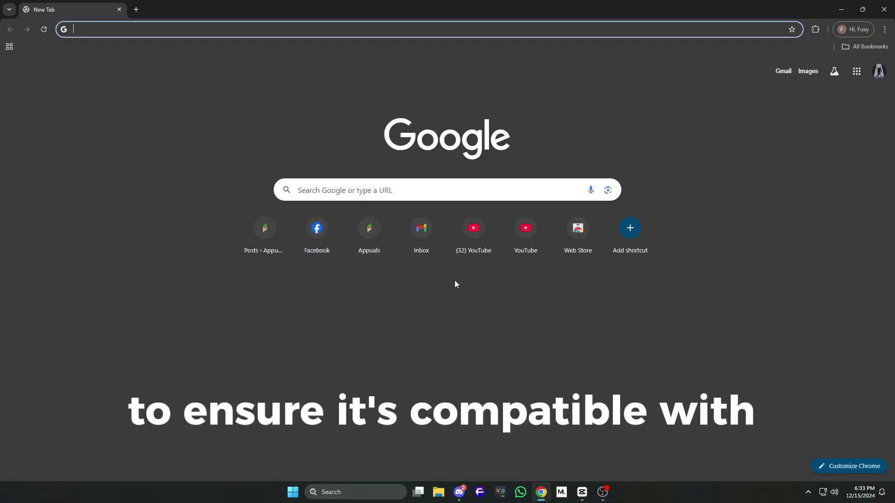
type("intel ")
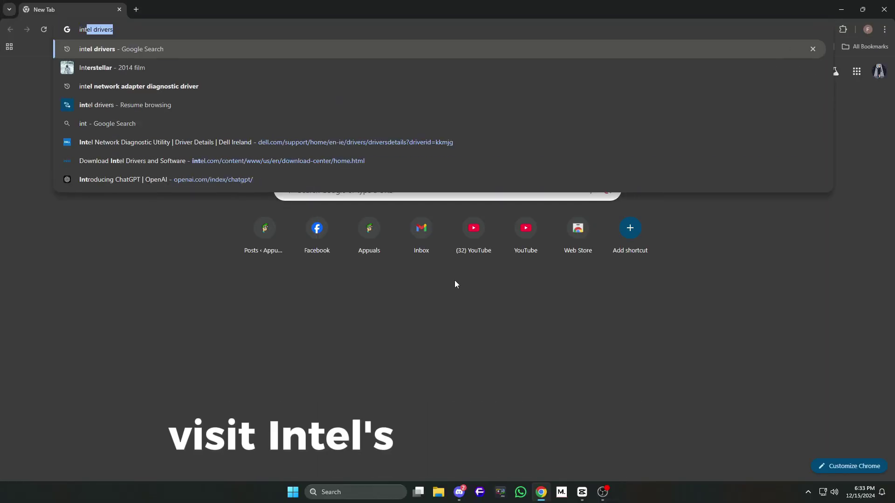
type("network adapter")
key("Return")
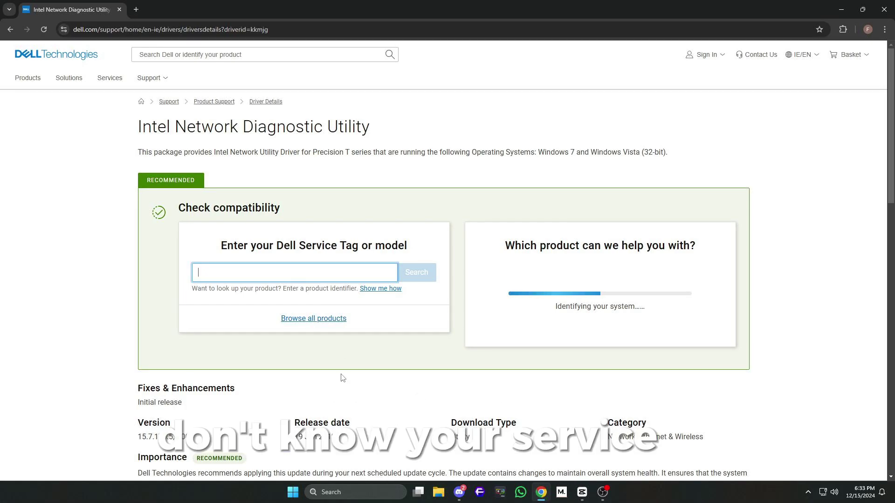
Launch System Information via a 'syst' search and select the BaseBoard Manufacturer and Product rows.
key("super")
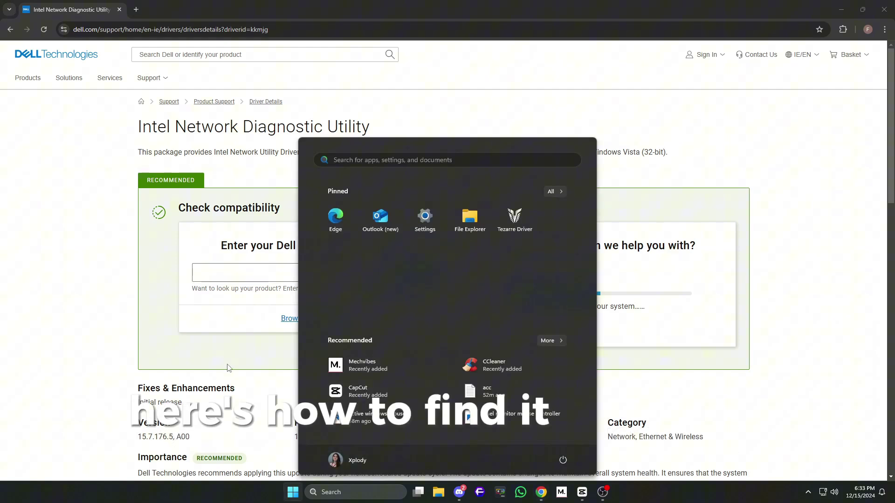
key("super")
key("super")
type("syst")
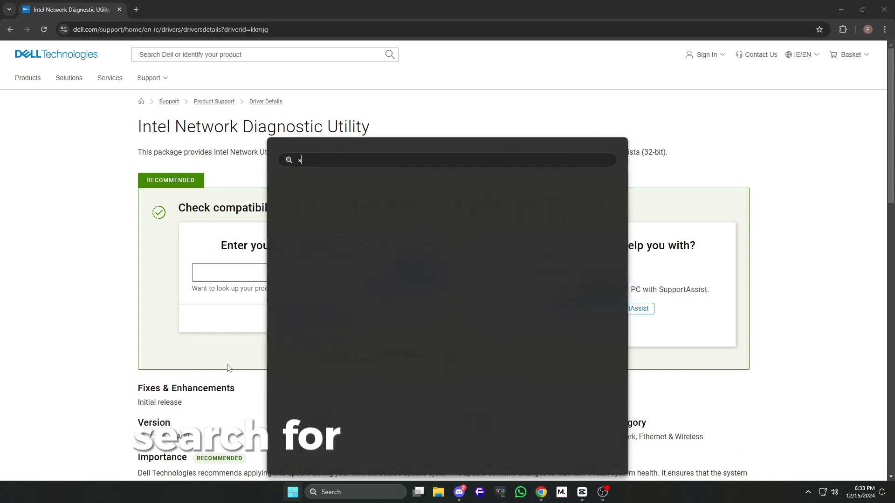
key("Return")
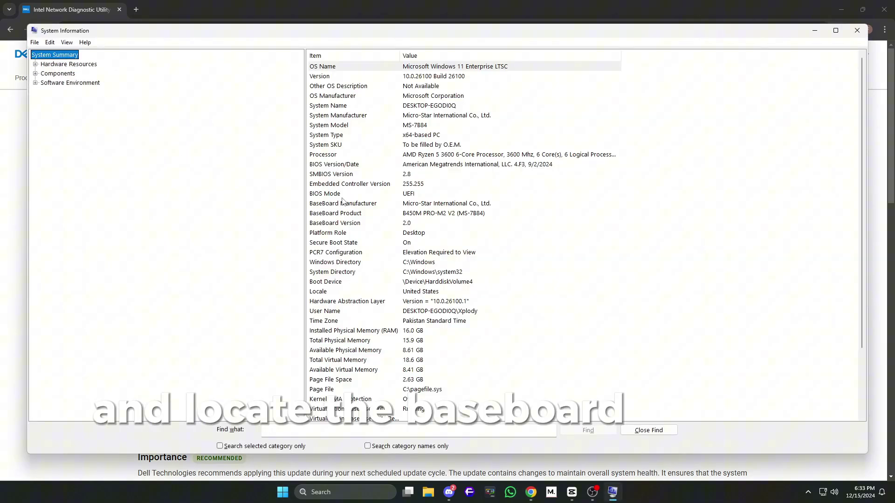
left_click(344, 204)
left_click(420, 214)
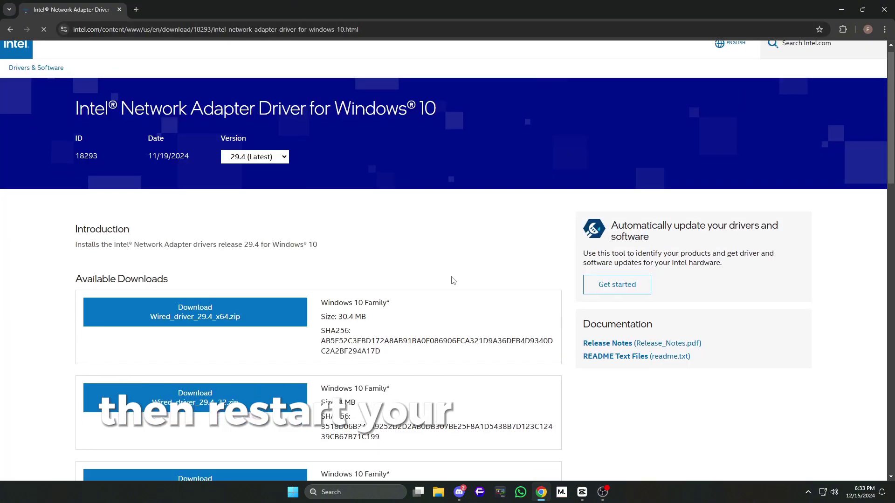
scroll(514, 236, "down", 3)
Close Chrome after reviewing the Intel Network Adapter Driver downloads.
left_click(882, 10)
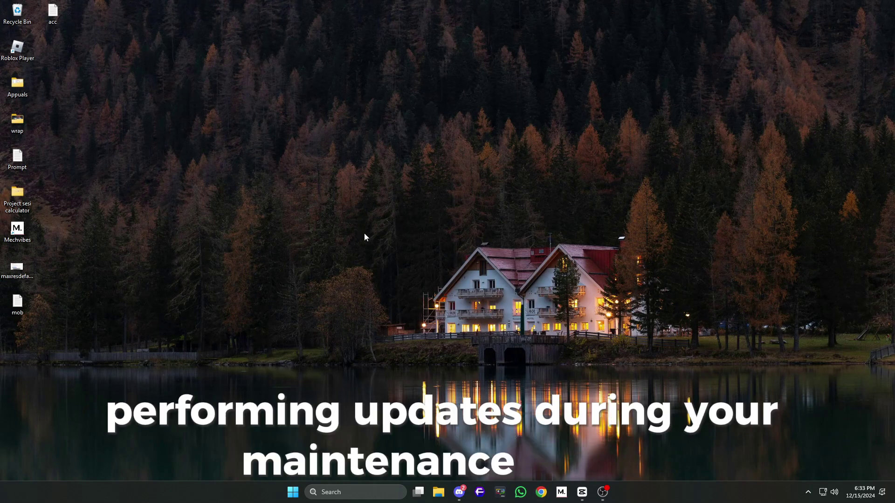
key("super")
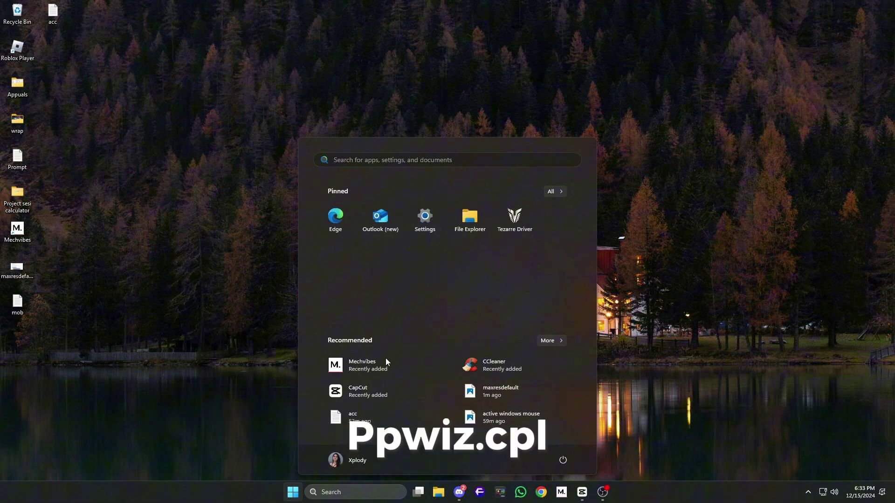
Run appwiz.cpl, uninstall the selected program, acknowledge the wait prompt, and close Programs and Features.
key("super+r")
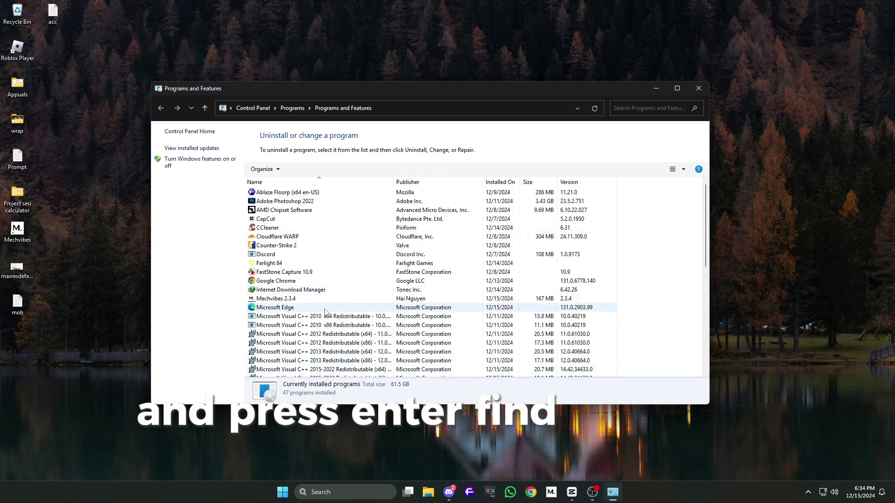
left_click(371, 309)
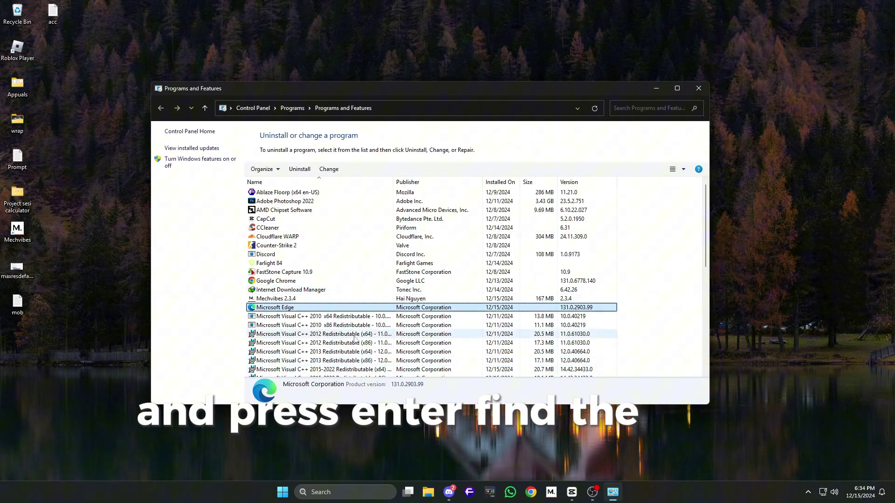
right_click(270, 263)
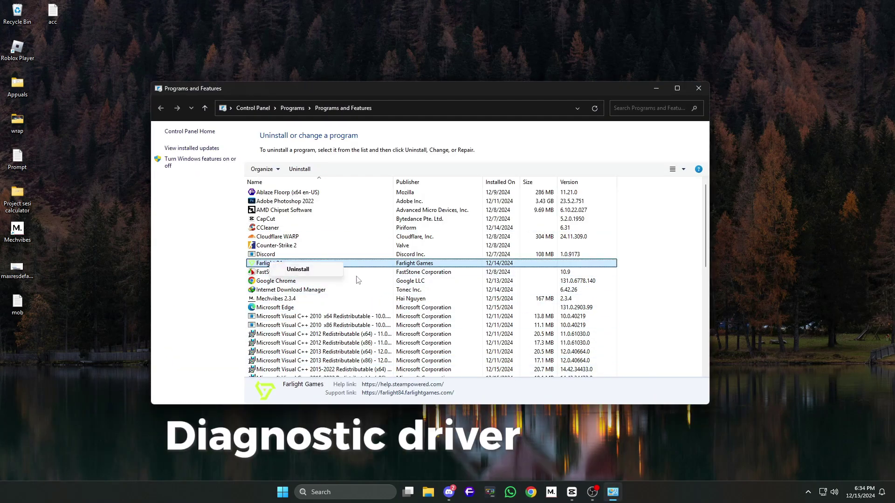
left_click(327, 290)
right_click(283, 290)
left_click(312, 326)
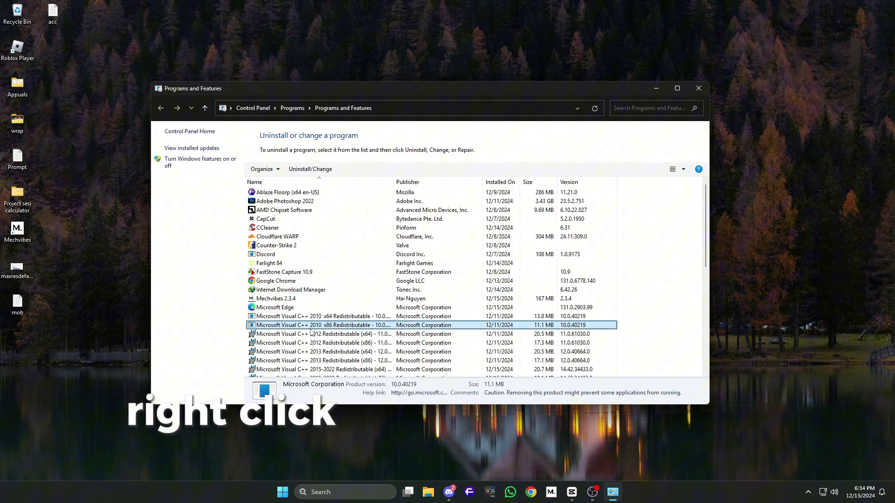
left_click(294, 307)
left_click(321, 312)
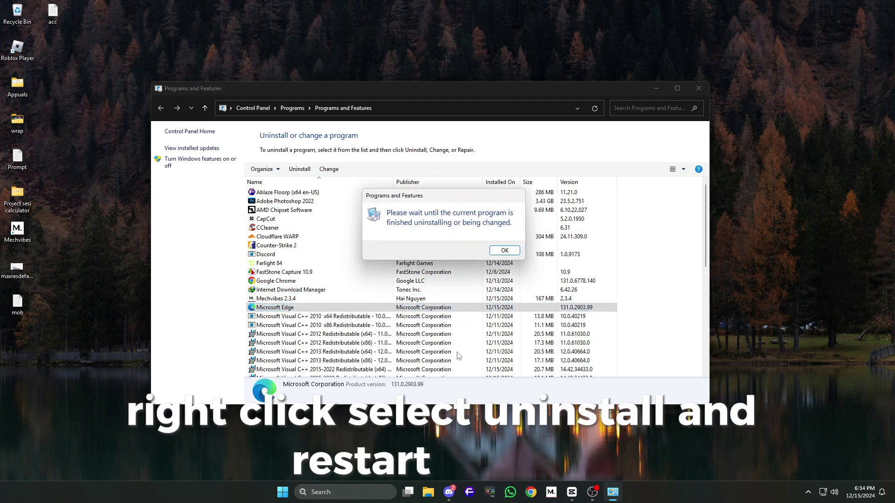
left_click(504, 254)
left_click(697, 90)
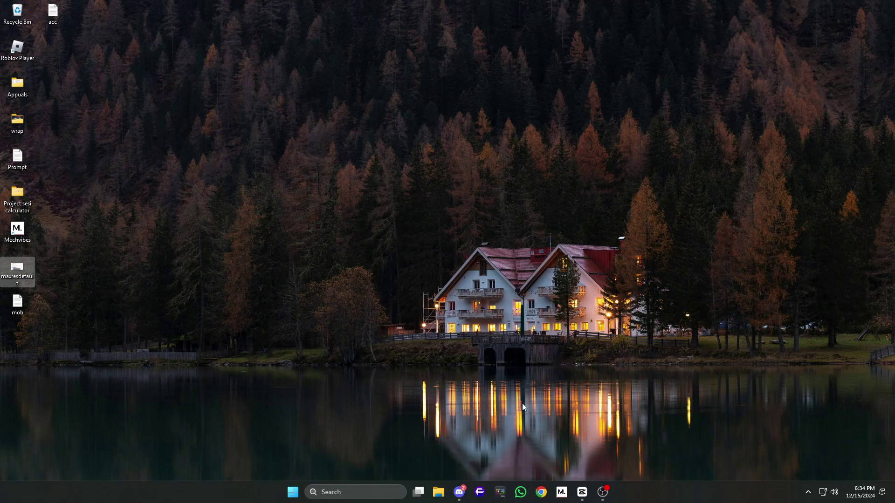
Relaunch System Information from search and read the BaseBoard Product model, B450M PRO-M2 V2.
left_click(540, 492)
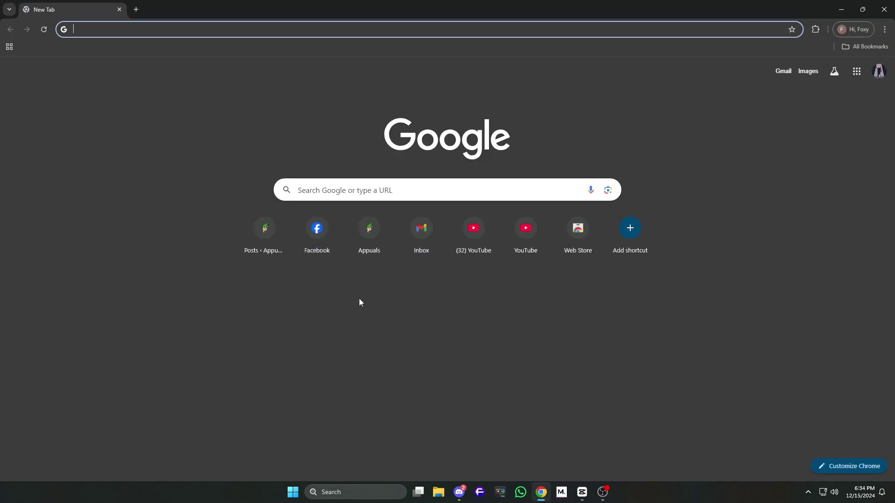
key("super+r")
key("super+s")
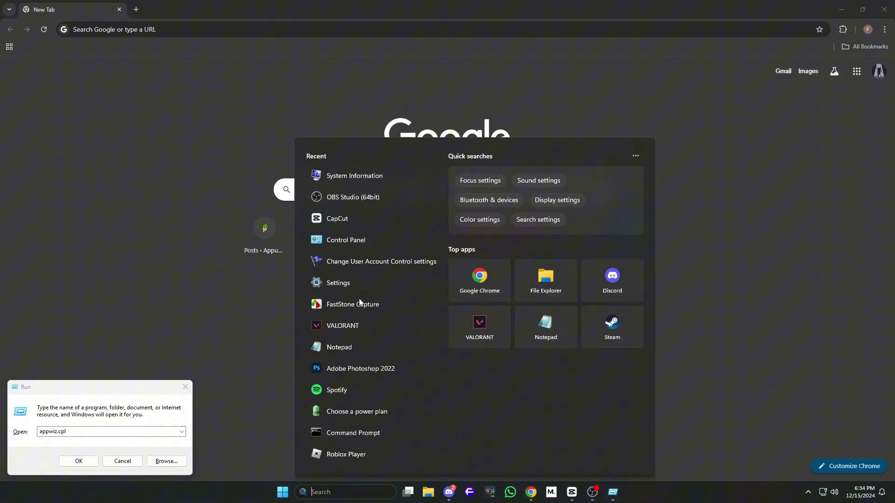
type("system information")
key("Return")
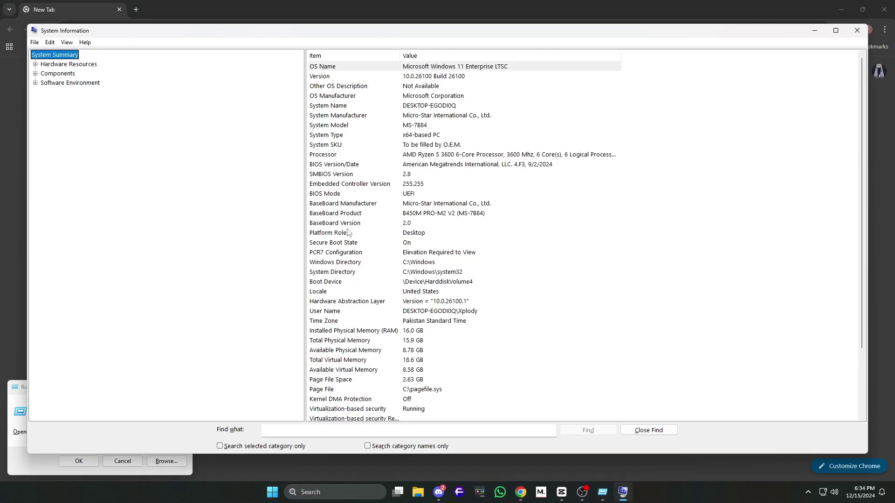
left_click(349, 224)
left_click(351, 213)
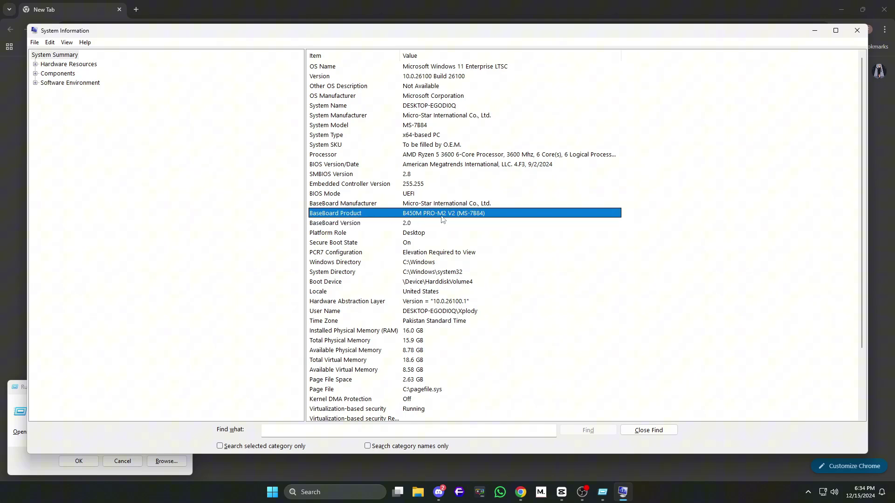
Rerun the B450M PRO-M2 V2 drivers search and show MSI's LAN Drivers list, dismissing the cookie banner.
left_click(857, 31)
left_click(242, 31)
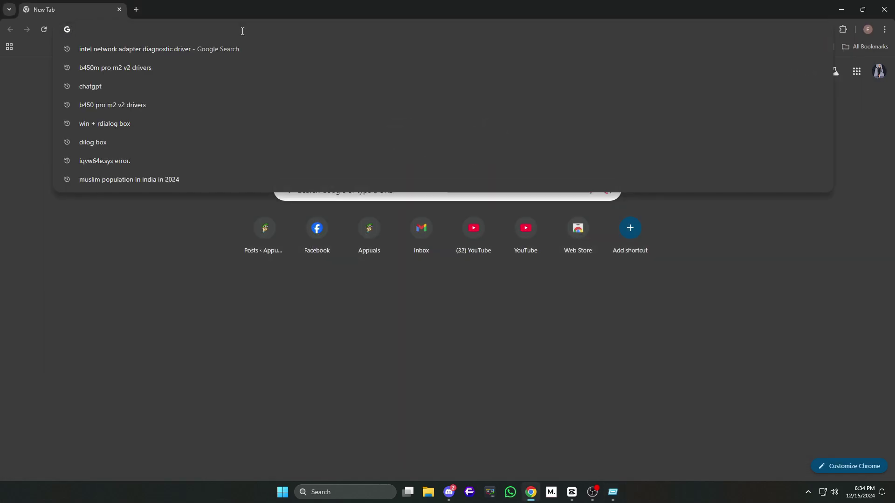
key("Down")
key("Down")
key("Return")
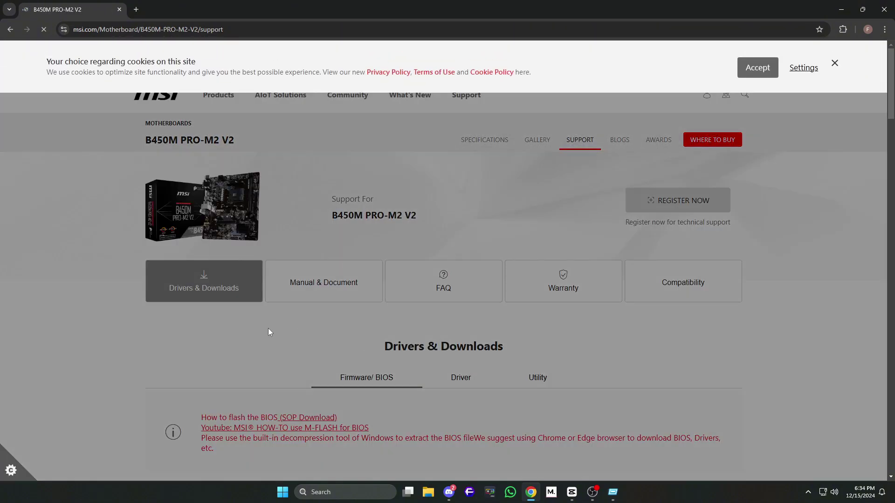
scroll(447, 215, "down", 3)
left_click(757, 68)
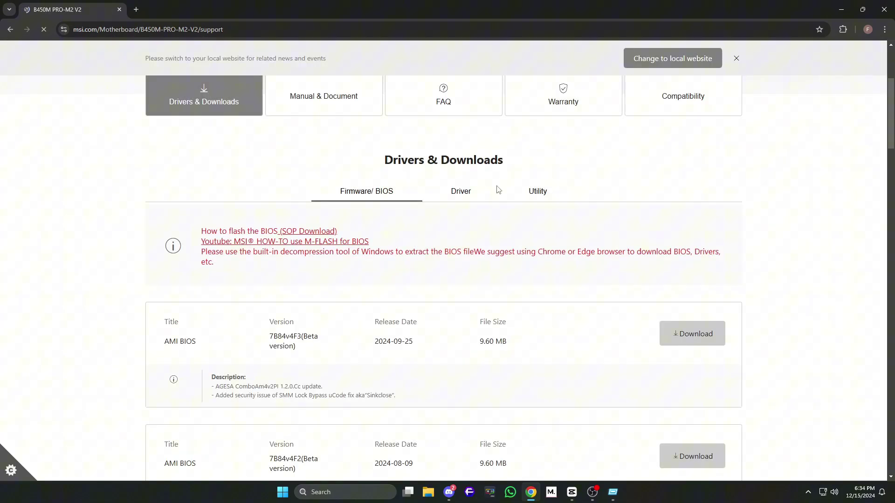
left_click(483, 191)
scroll(410, 294, "down", 1)
left_click(460, 218)
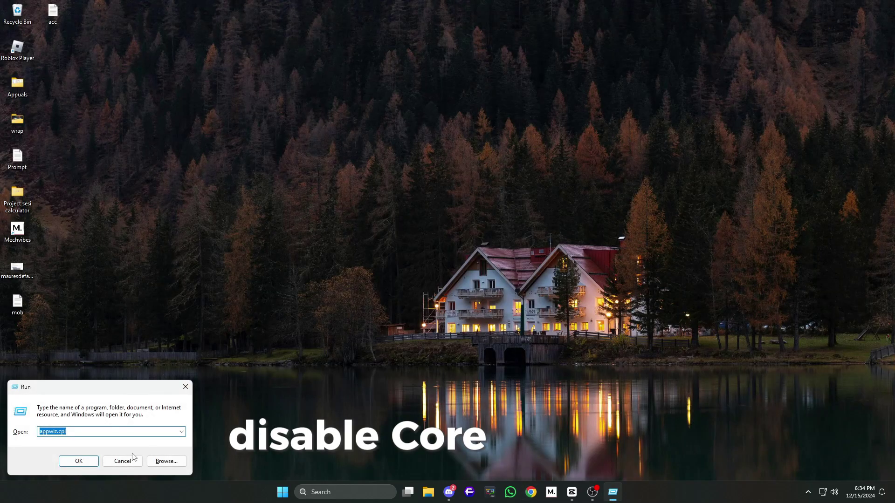
Dismiss the Run box and go to Settings > Privacy & security > Windows Security.
key("Escape")
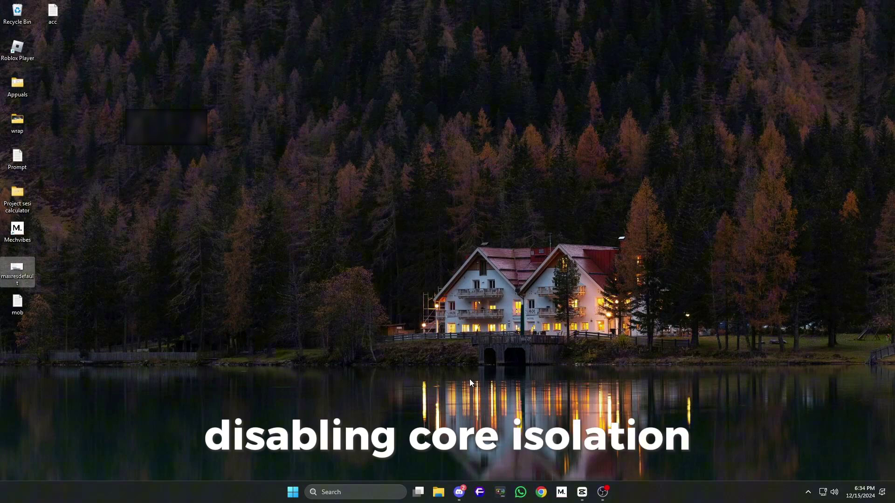
key("super")
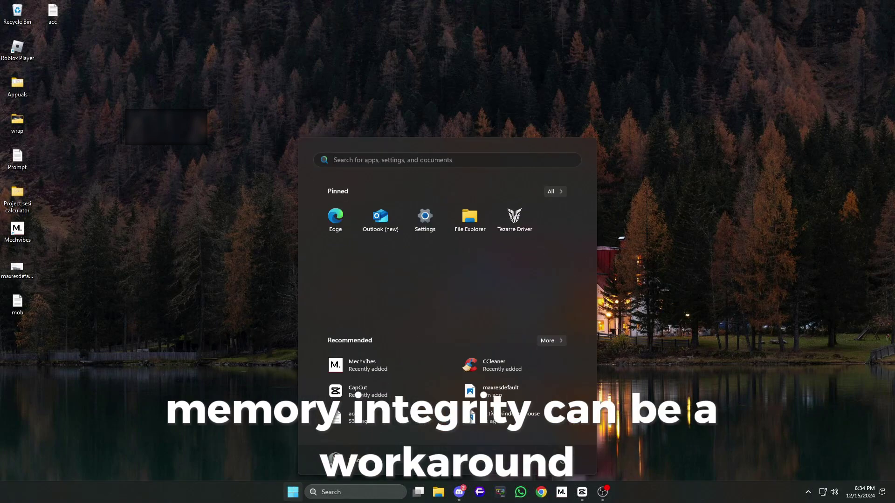
left_click(422, 229)
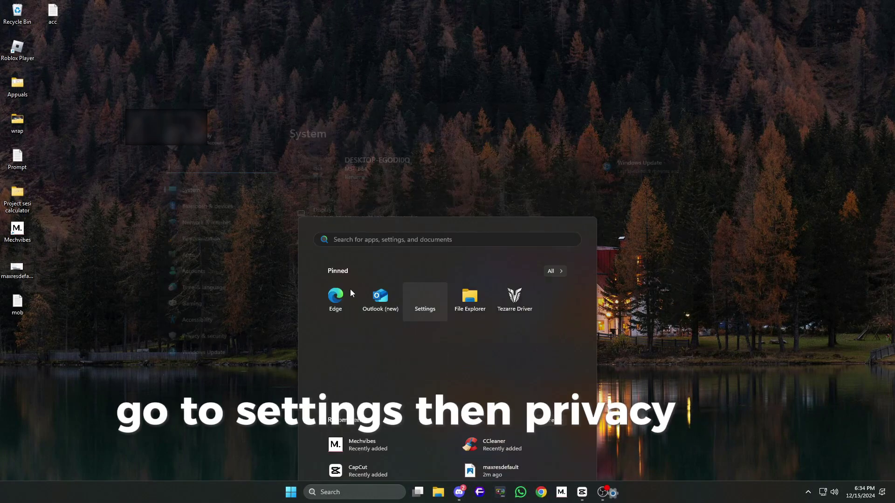
left_click(177, 353)
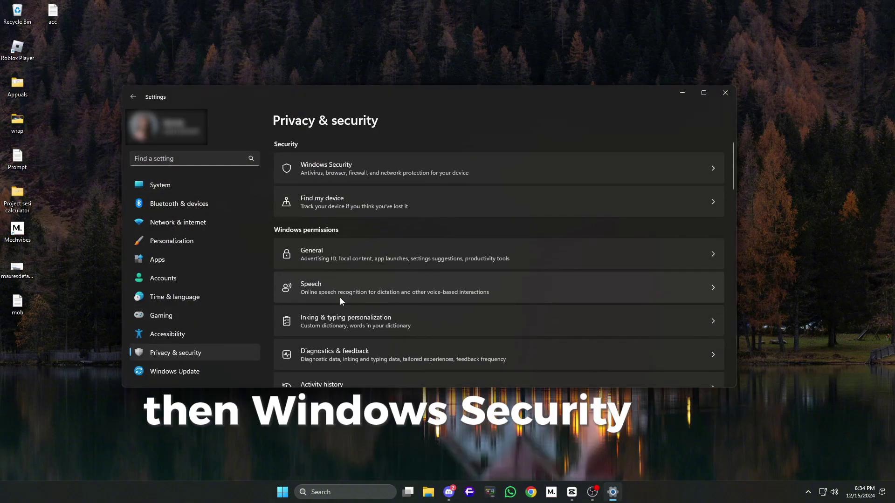
scroll(340, 297, "down", 2)
scroll(340, 274, "up", 2)
left_click(342, 168)
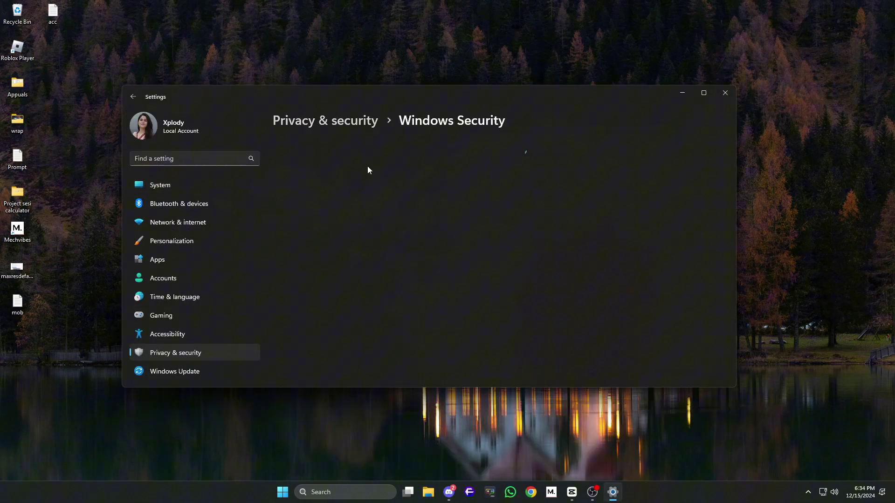
scroll(322, 317, "down", 1)
In Core isolation, turn Memory integrity off, approve UAC, then turn it back on.
left_click(321, 316)
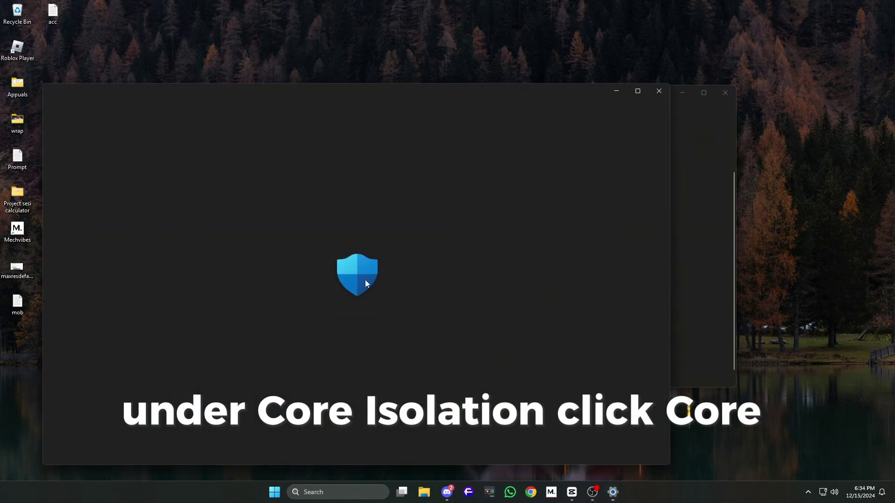
left_click(234, 203)
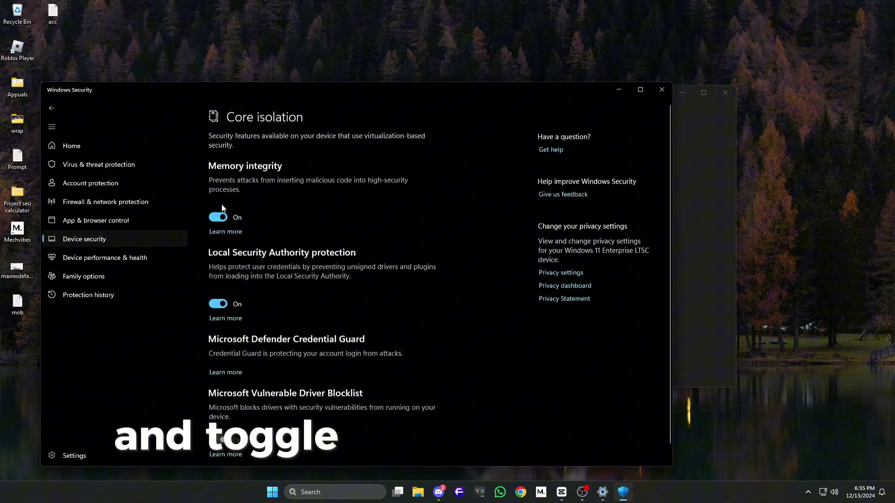
left_click(218, 218)
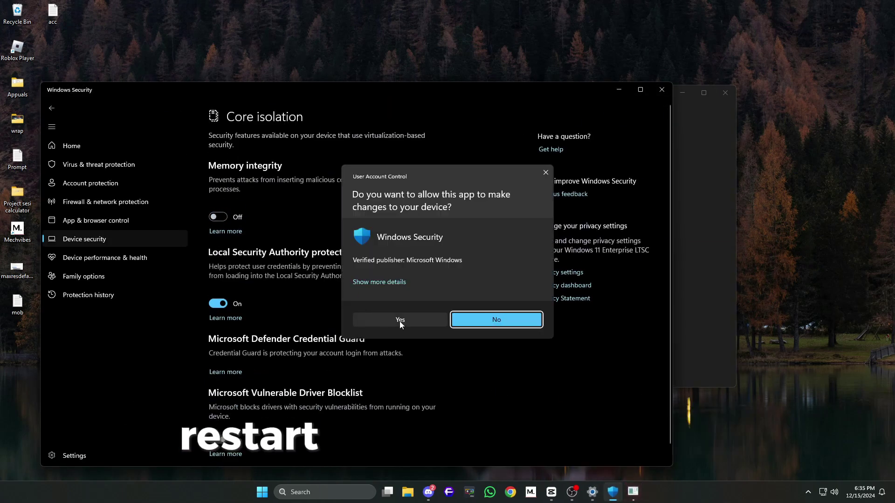
left_click(404, 324)
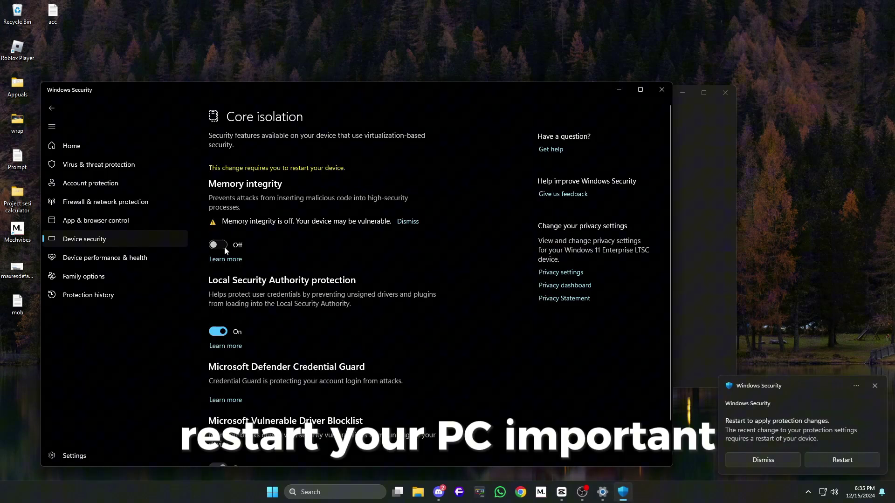
left_click(224, 247)
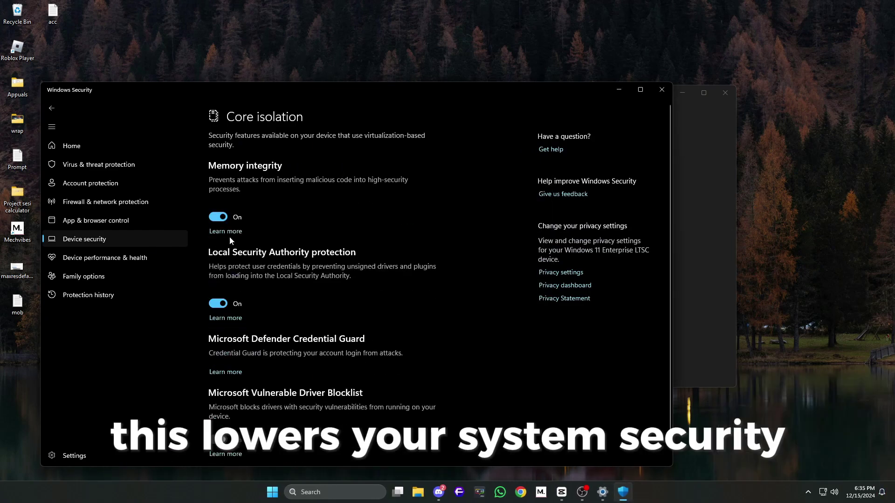
Close Windows Security and Settings, then refresh the desktop.
left_click(662, 90)
left_click(725, 92)
right_click(560, 235)
left_click(602, 271)
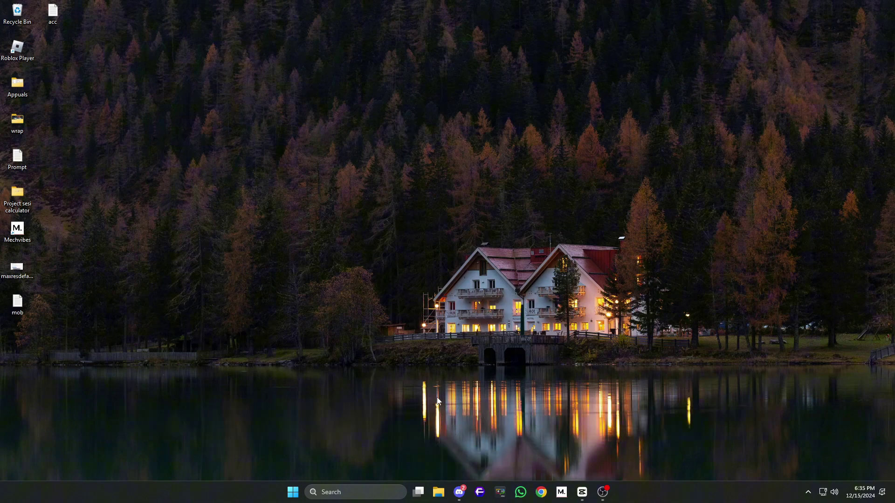
Go to Settings > Windows Update and run Check for updates.
left_click(292, 497)
right_click(222, 274)
left_click(300, 487)
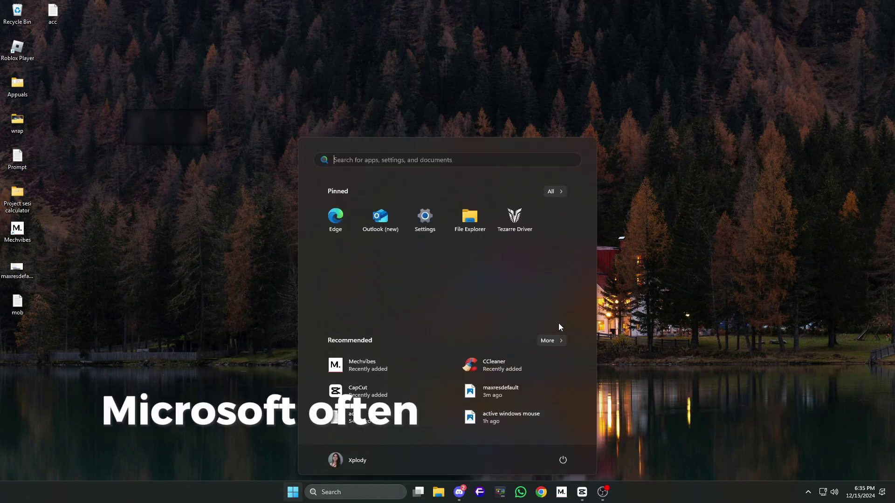
left_click(425, 218)
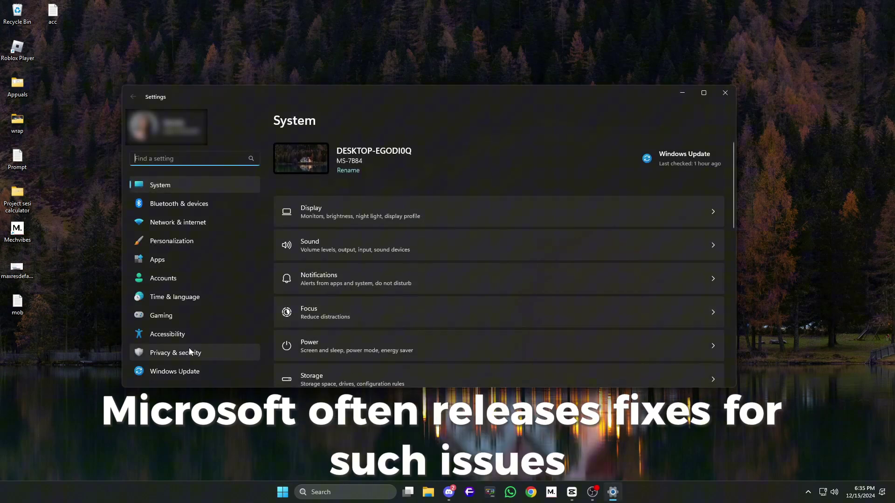
left_click(183, 371)
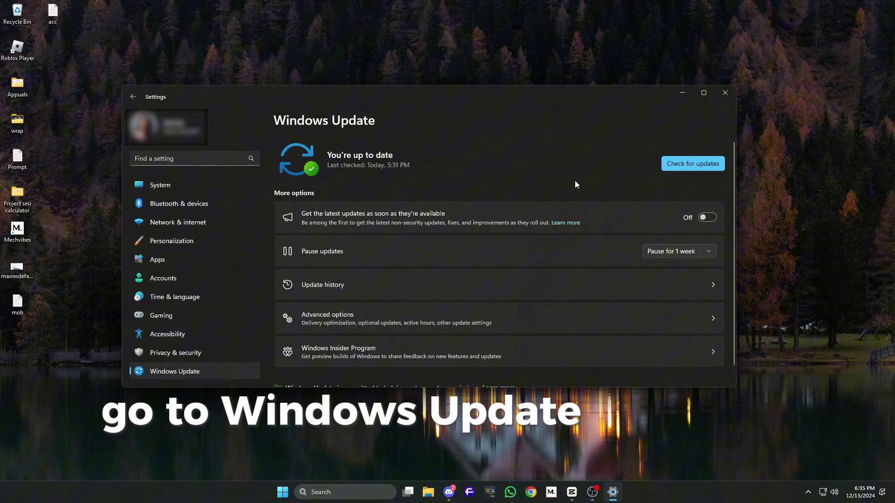
left_click(684, 165)
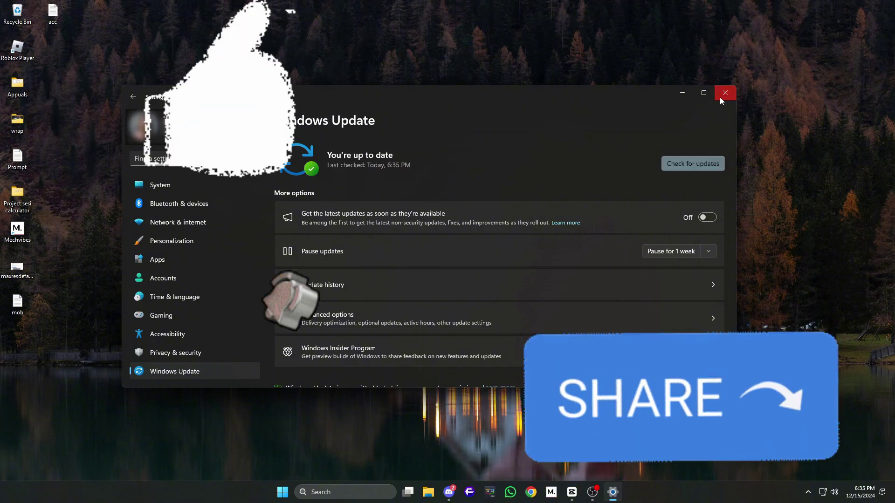
Close the Settings window now that Windows Update reports the PC is up to date.
left_click(720, 98)
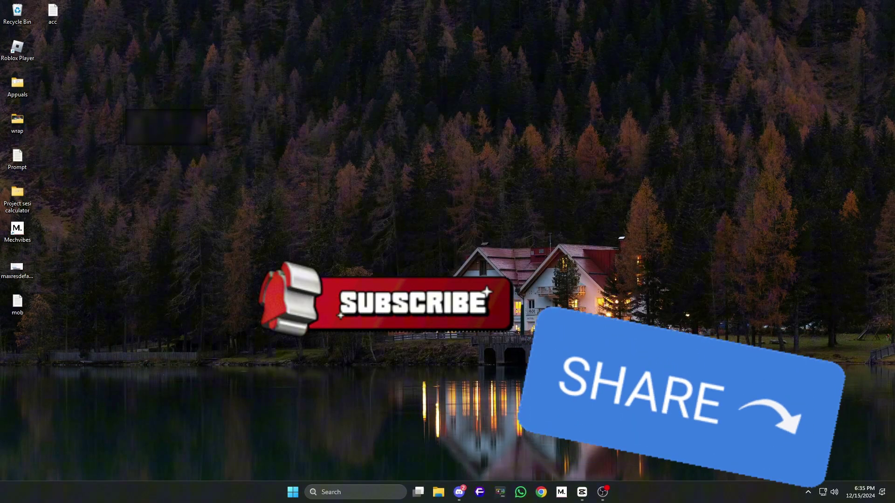